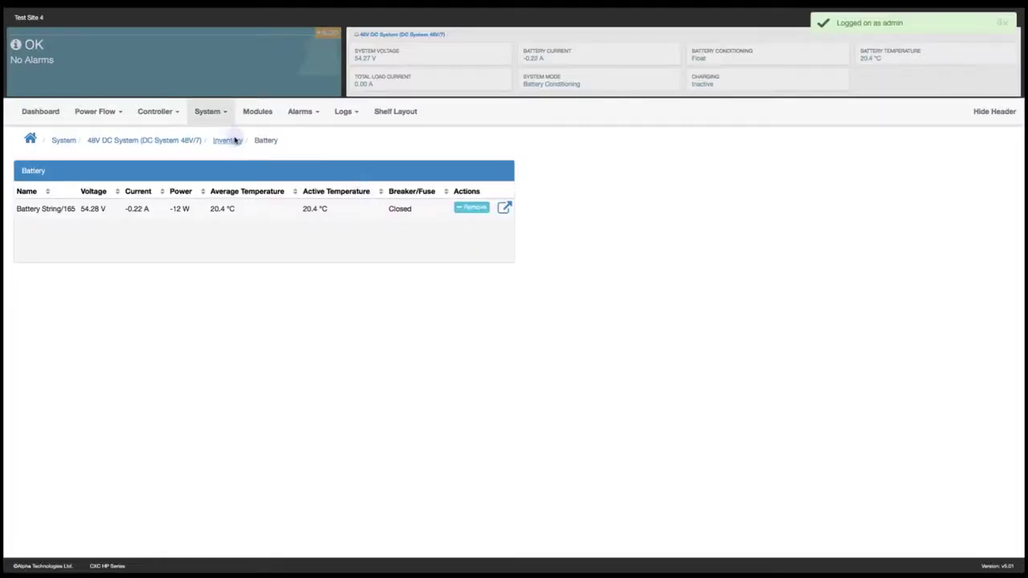
Open the details page of the battery string in the 48V DC System's battery inventory
click(222, 114)
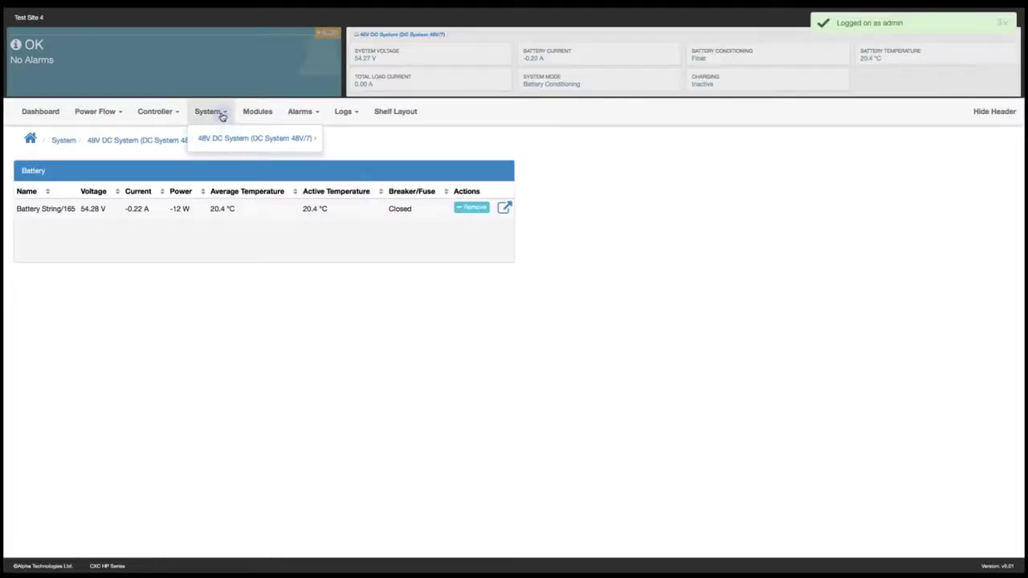
mouse_move(223, 144)
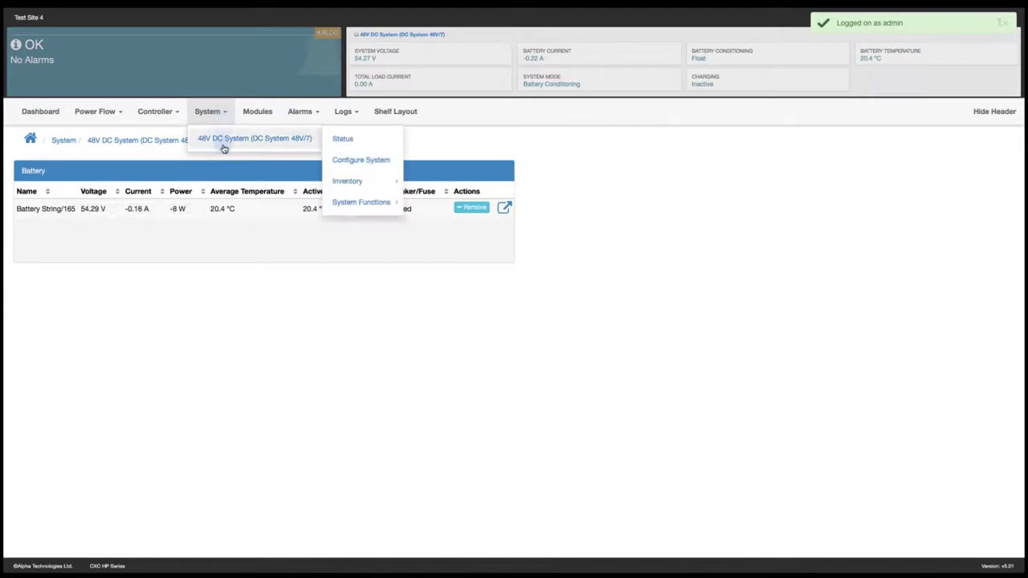
mouse_move(345, 182)
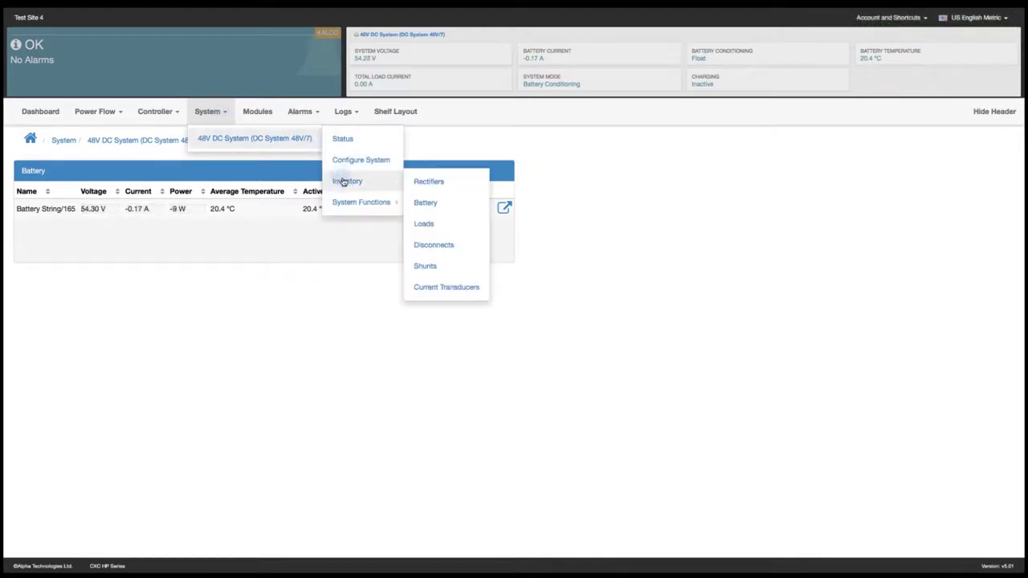
click(454, 207)
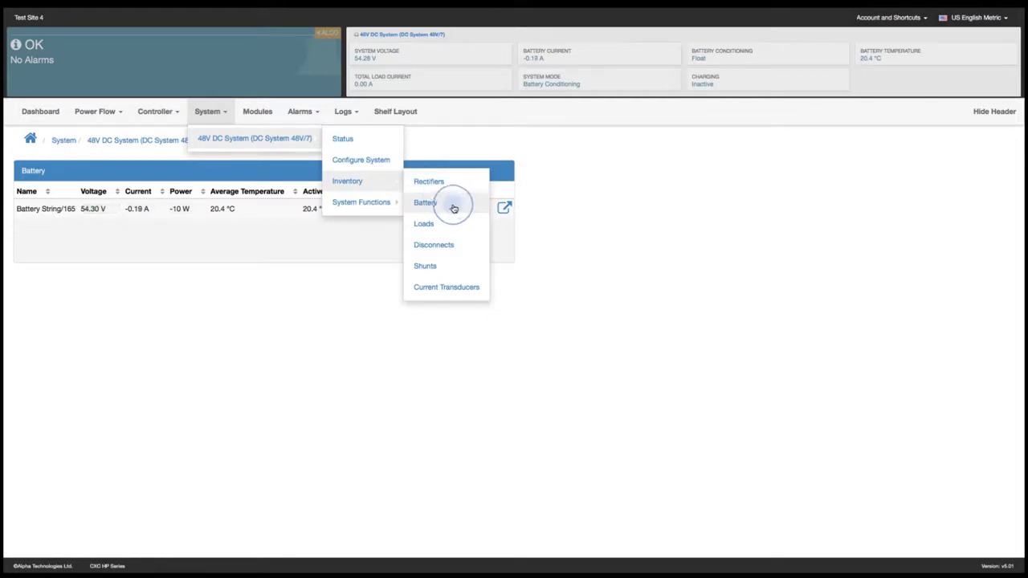
click(505, 209)
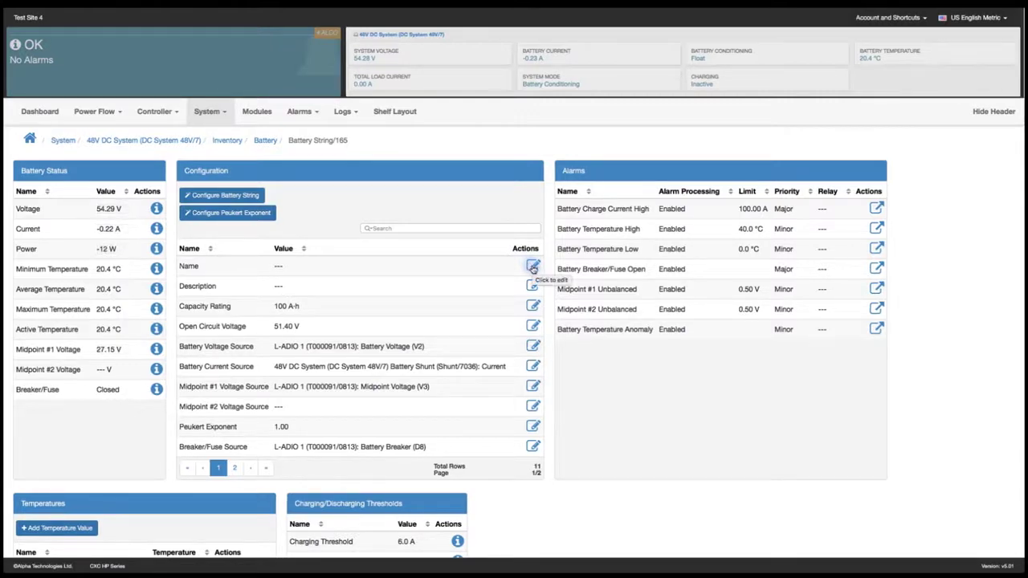
Set the battery string's name to "210 BT" and save it
click(532, 267)
double_click(340, 81)
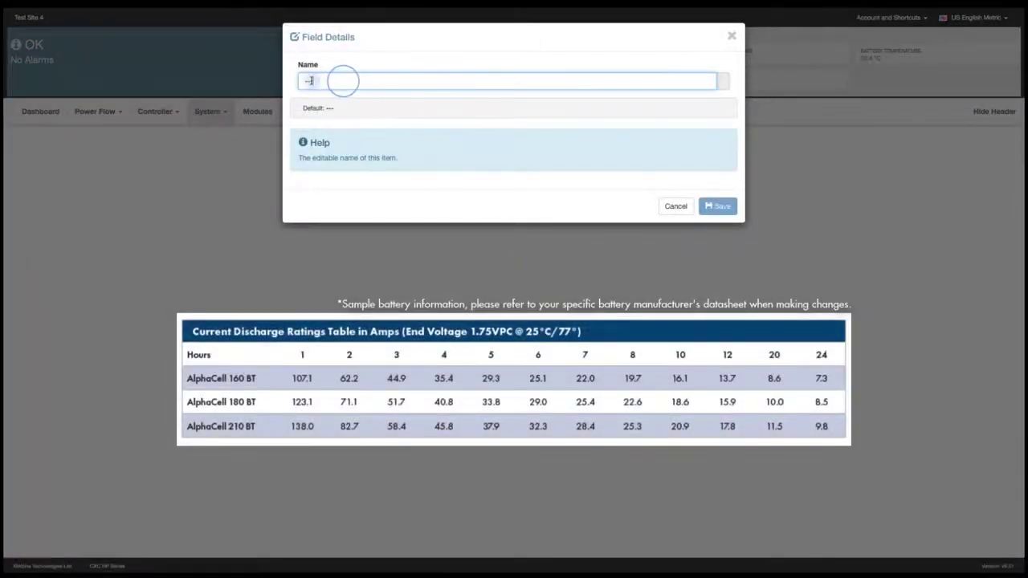
text(210 BT)
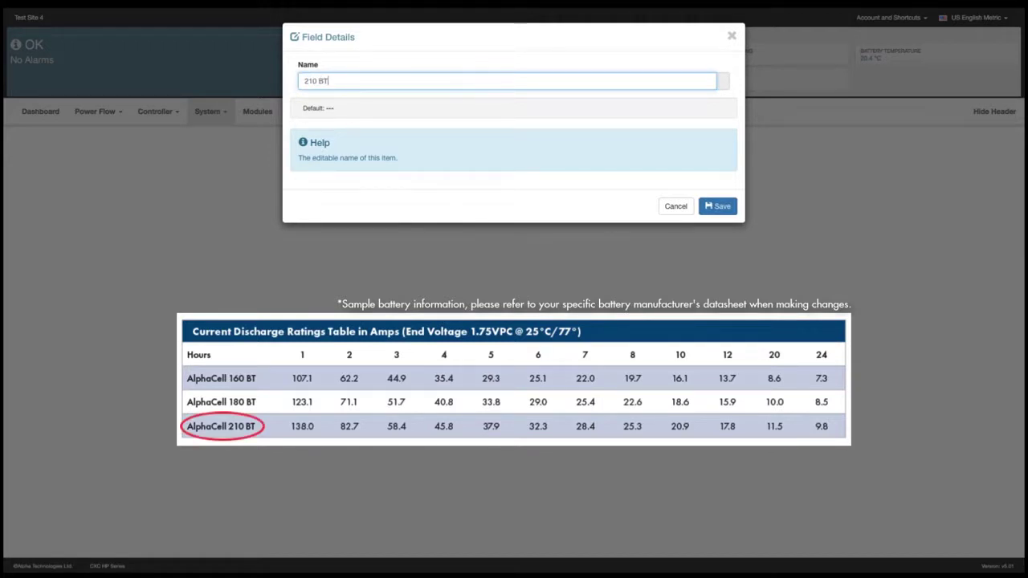
click(723, 206)
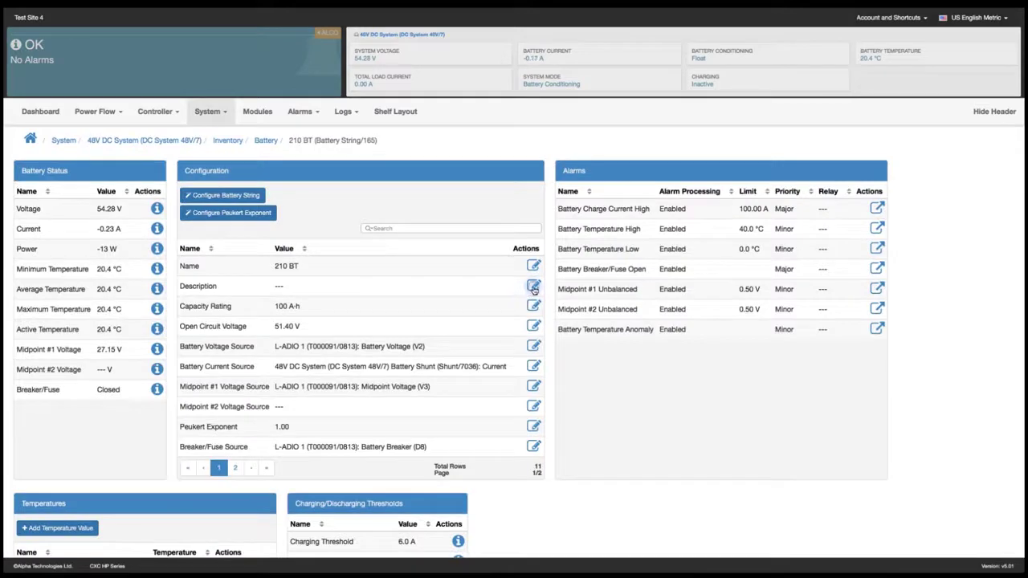
Set the battery string's description to "2 strings" and save it
click(535, 290)
drag(329, 81, 294, 80)
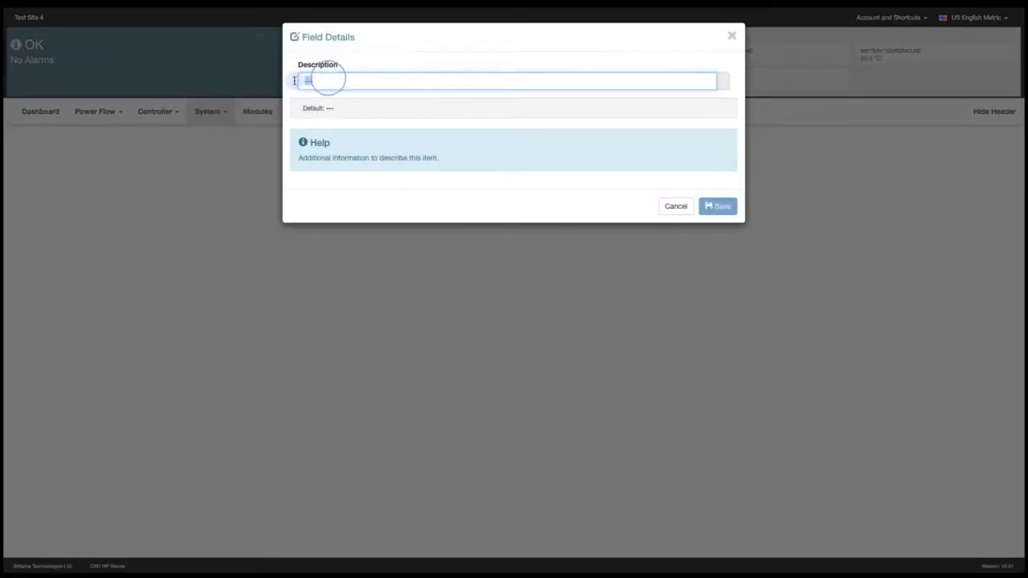
text(2 strings)
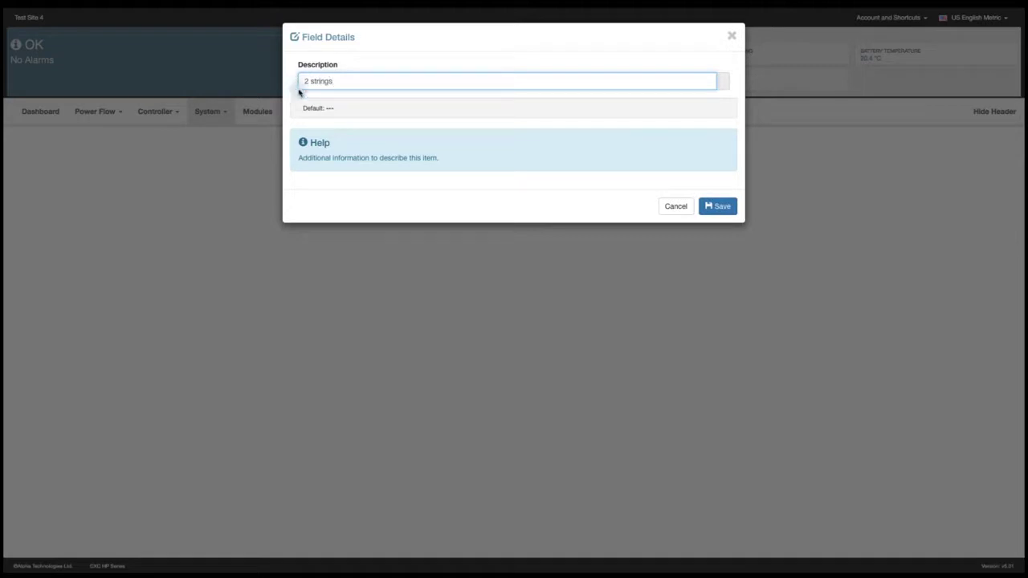
click(735, 209)
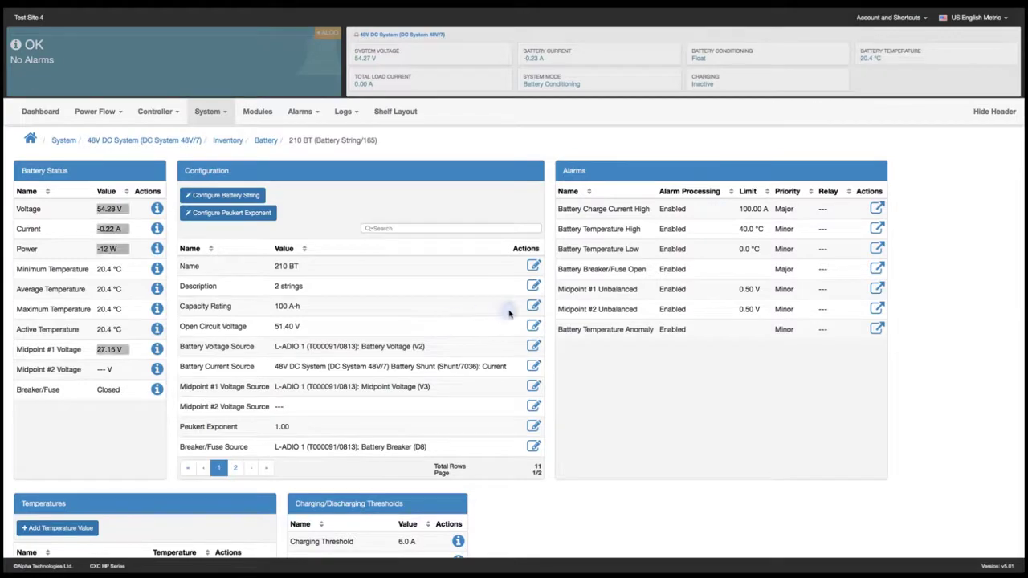
Set the battery string's capacity rating to 460 A·h and save it
click(534, 306)
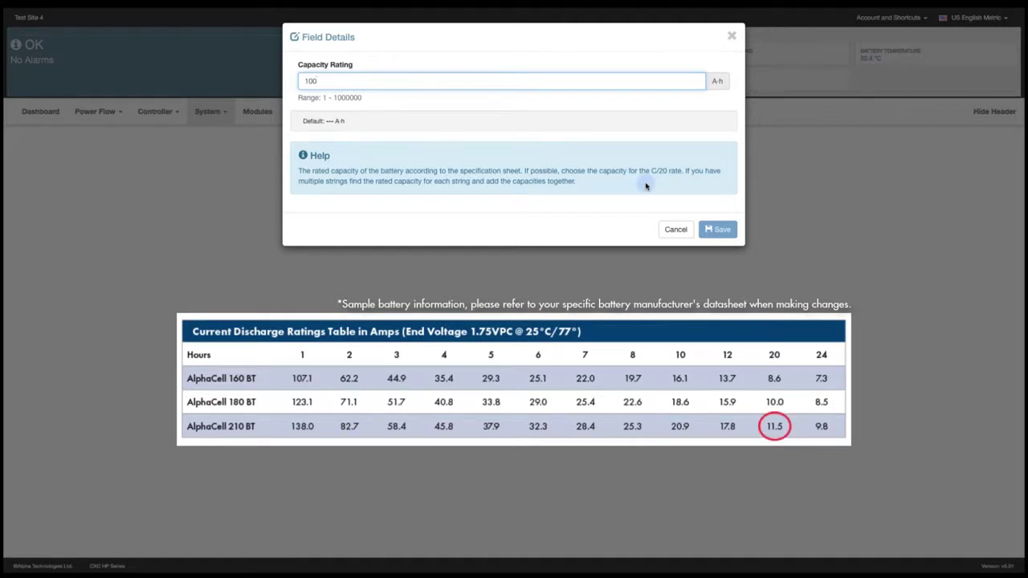
click(334, 82)
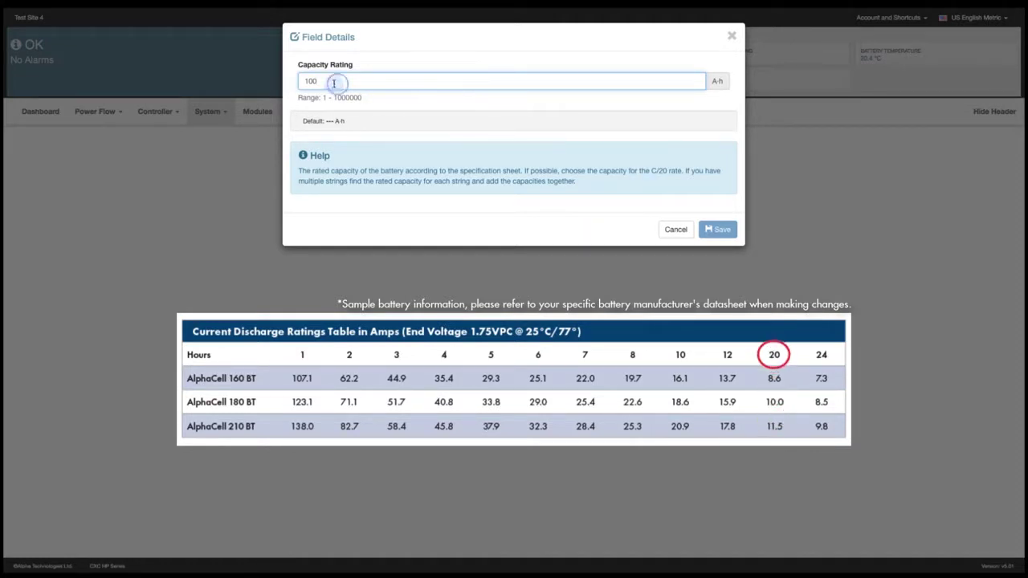
drag(334, 83, 306, 81)
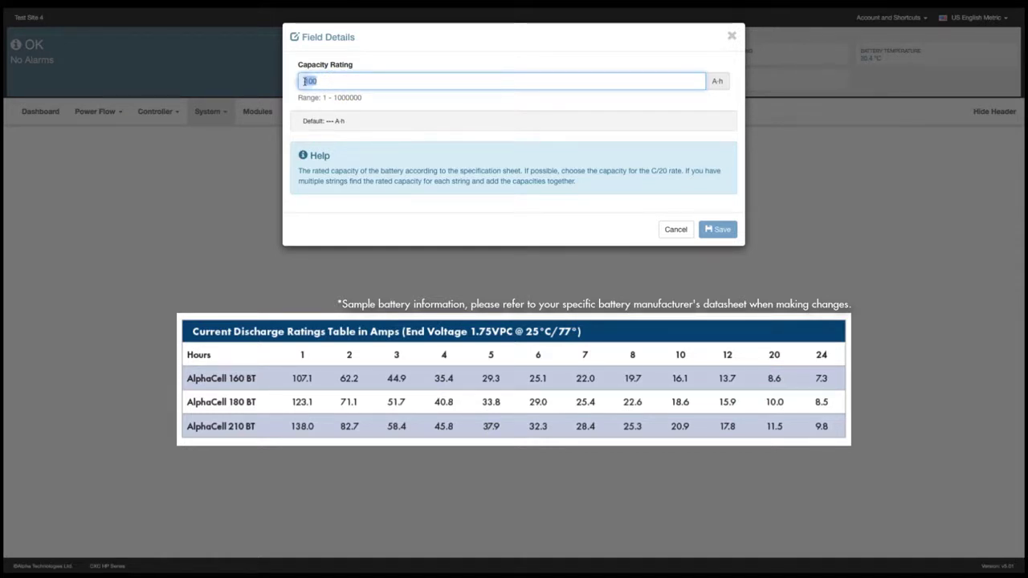
text(460)
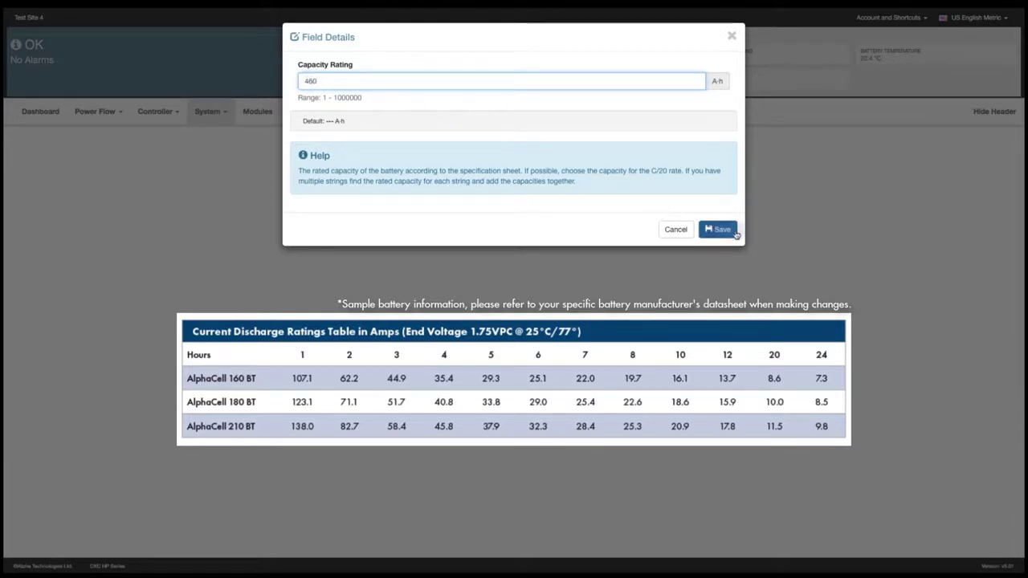
click(719, 230)
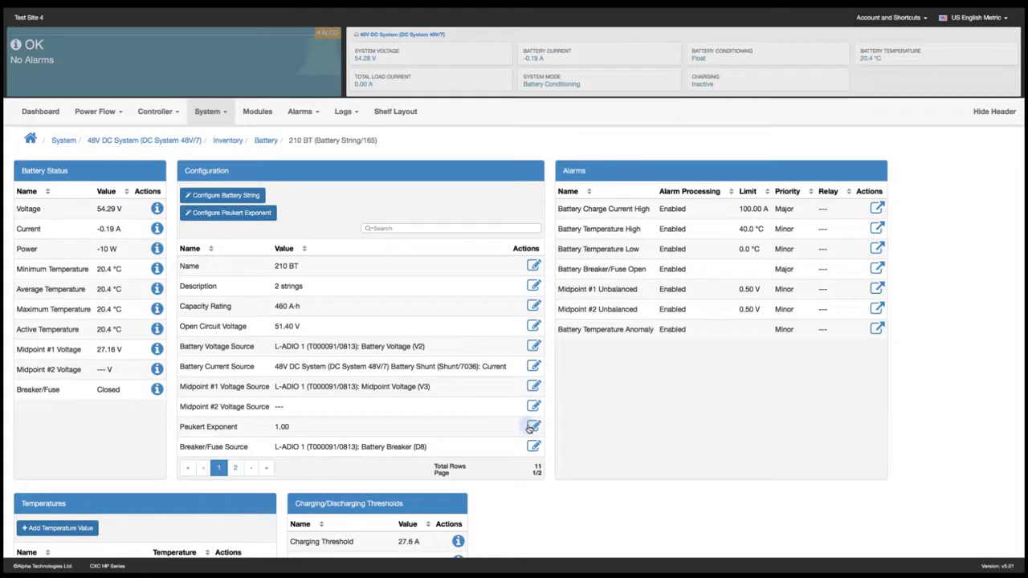
Start the Configure Peukert Exponent wizard and enter the first data point: discharge time 2 h, discharge current 82.7 A
click(261, 215)
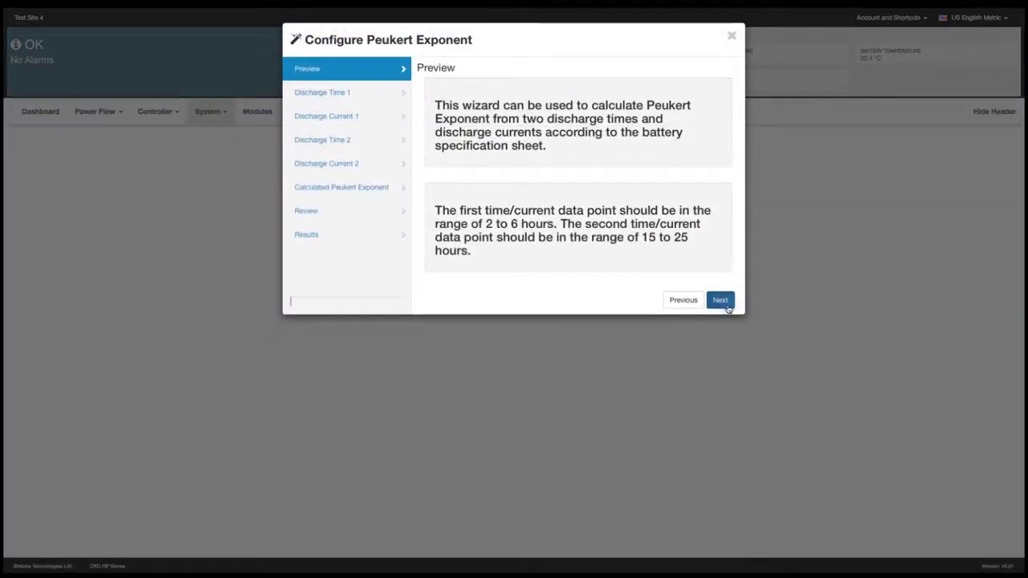
click(720, 300)
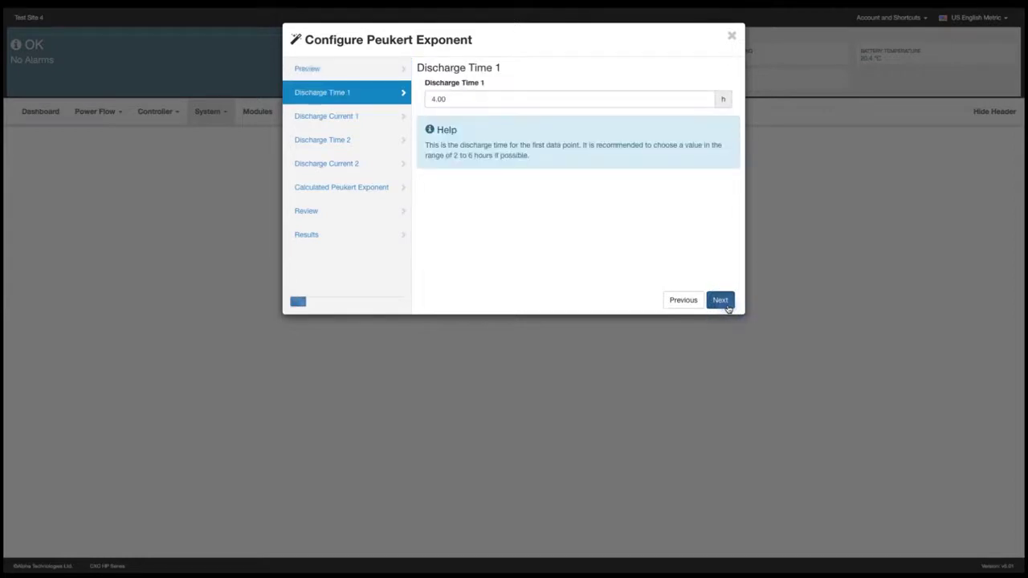
double_click(457, 98)
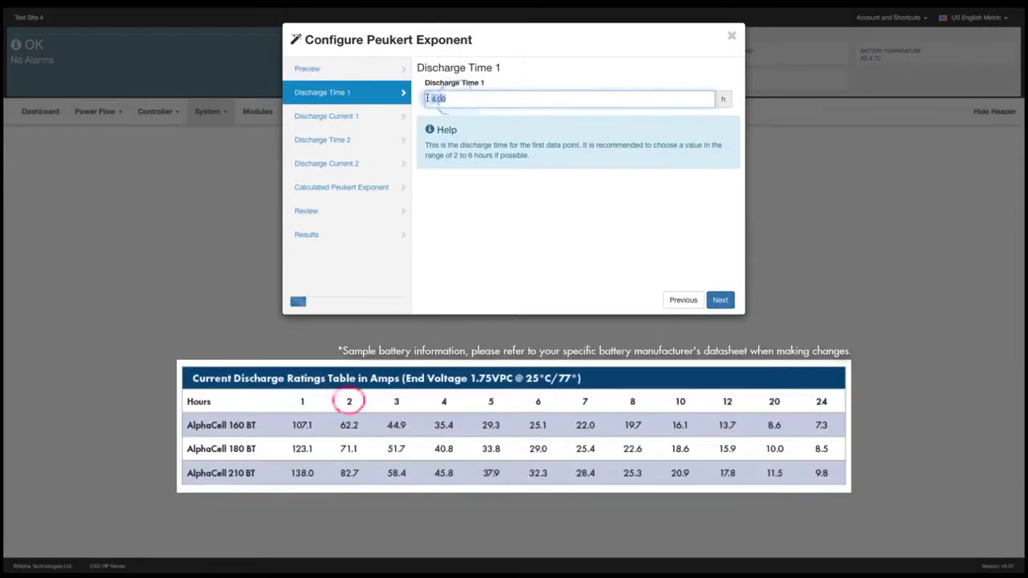
text(2)
click(722, 300)
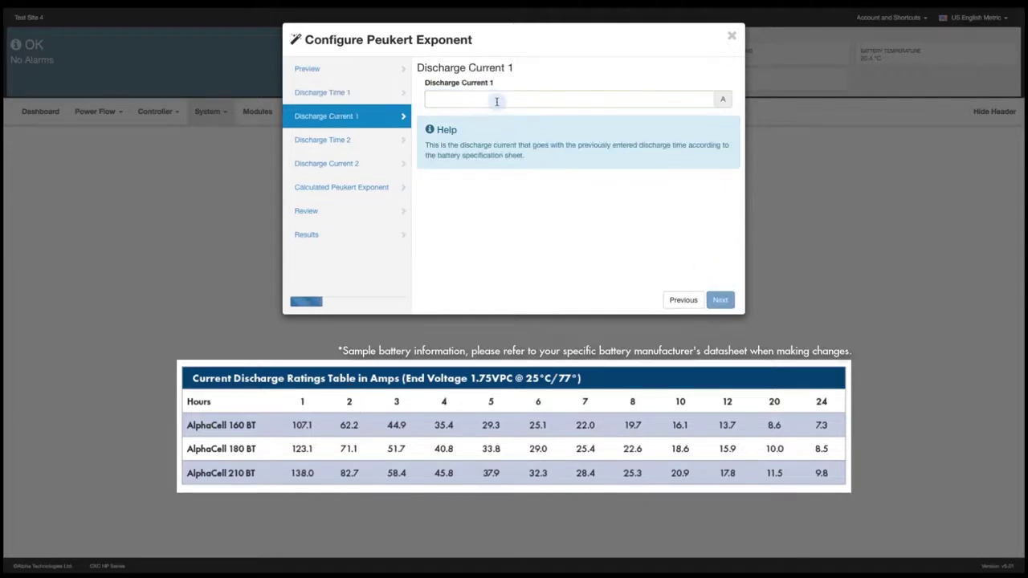
click(496, 99)
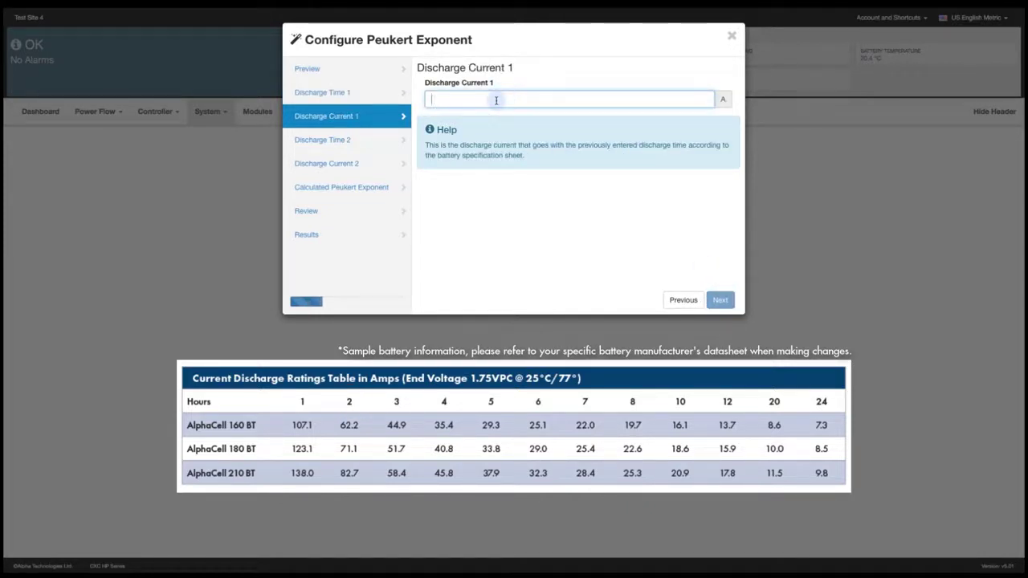
text(82.7)
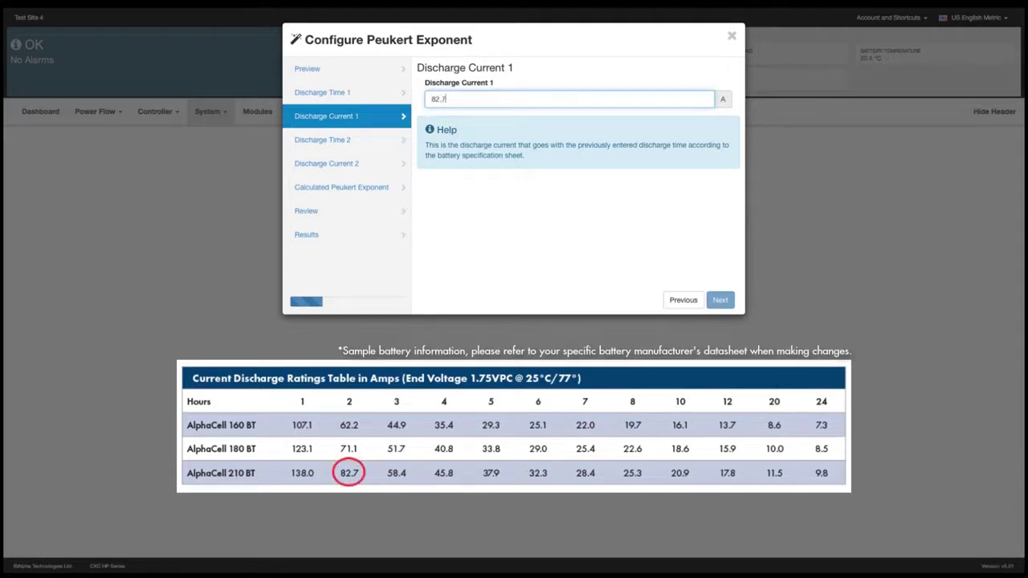
click(613, 130)
click(721, 300)
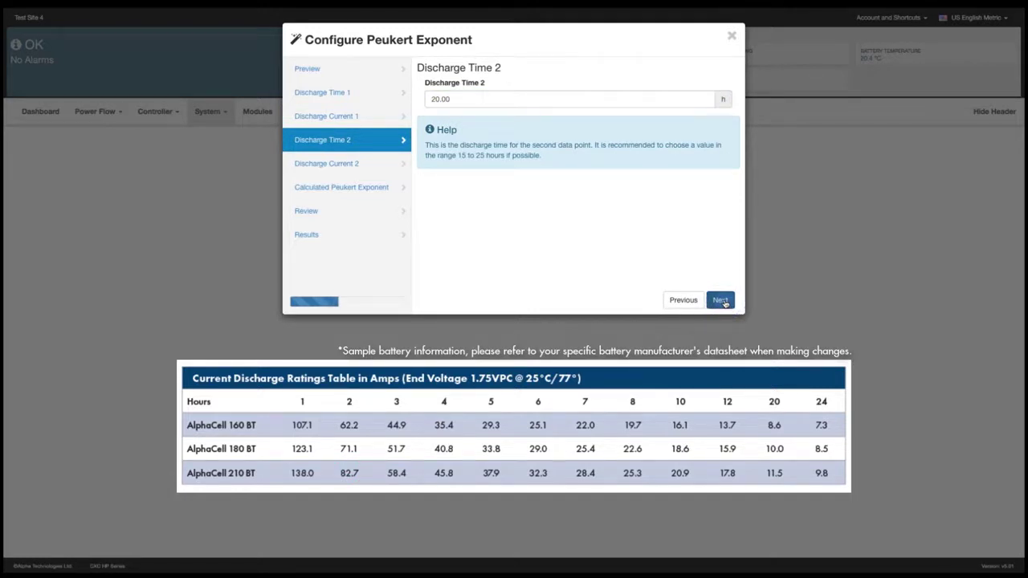
Keep 20 h as the second discharge time and enter 11.5 A as its discharge current
click(722, 300)
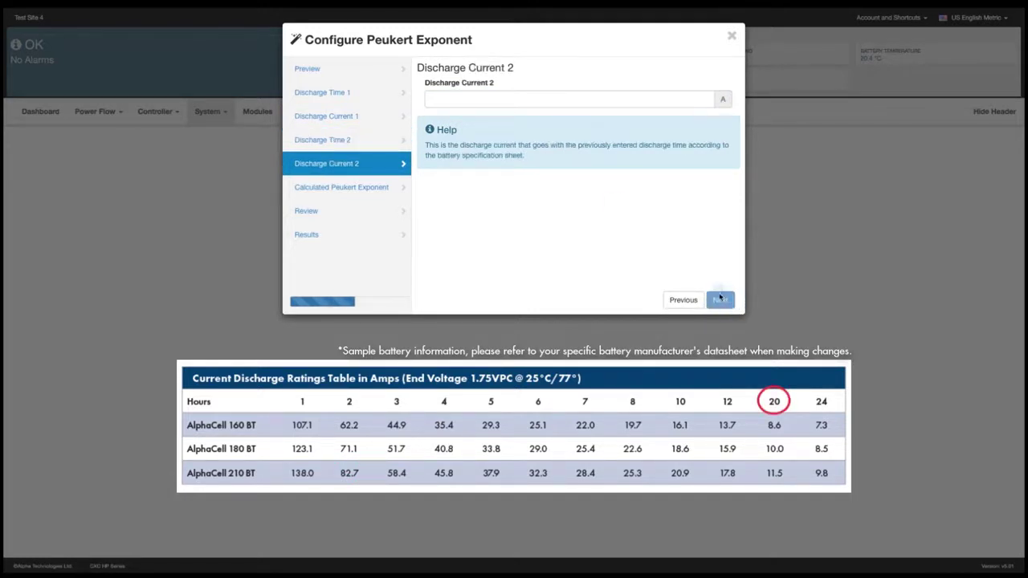
click(453, 100)
text(11.5)
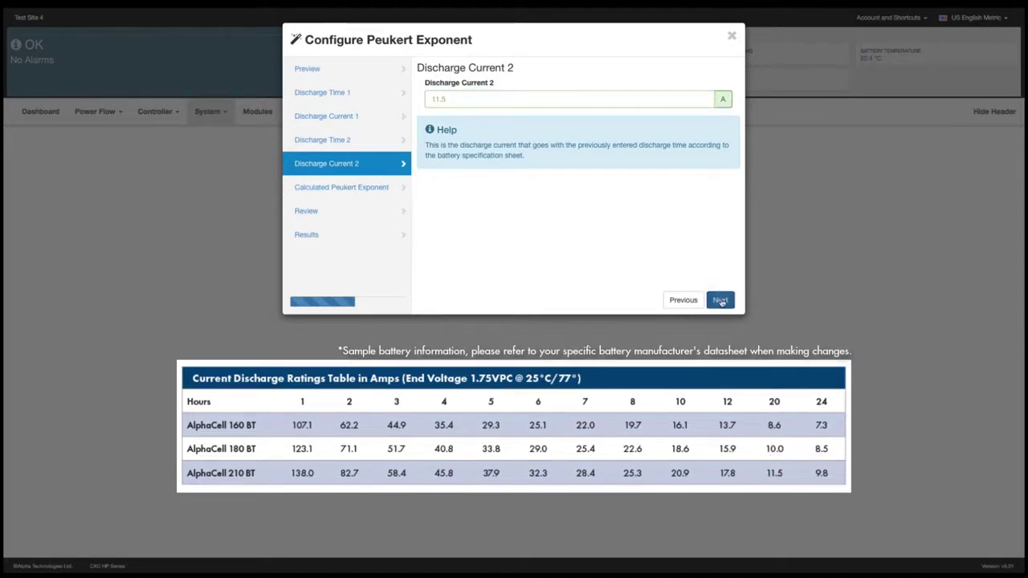
click(719, 300)
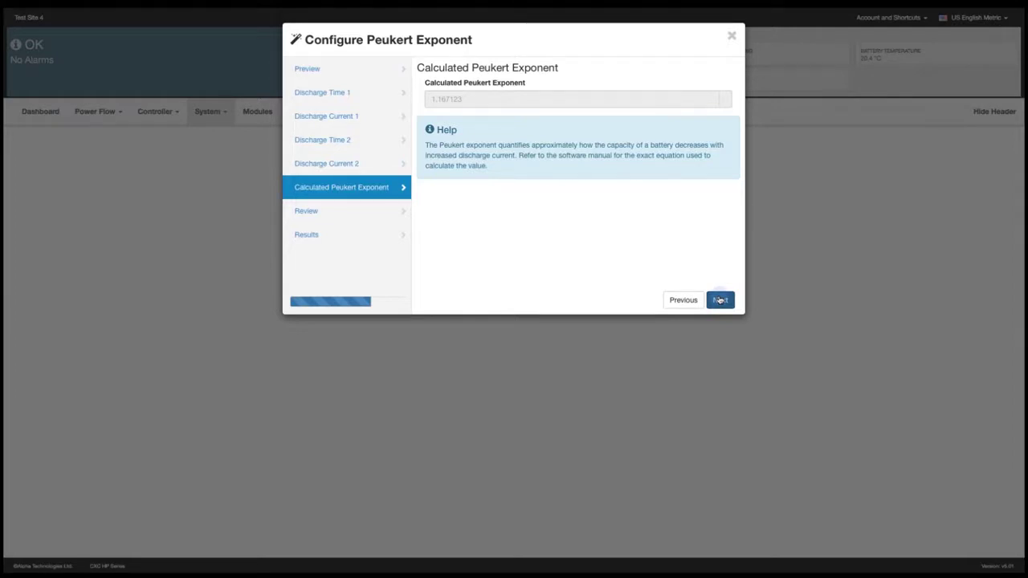
Accept the calculated Peukert exponent, apply the reviewed values and finish the wizard
click(720, 300)
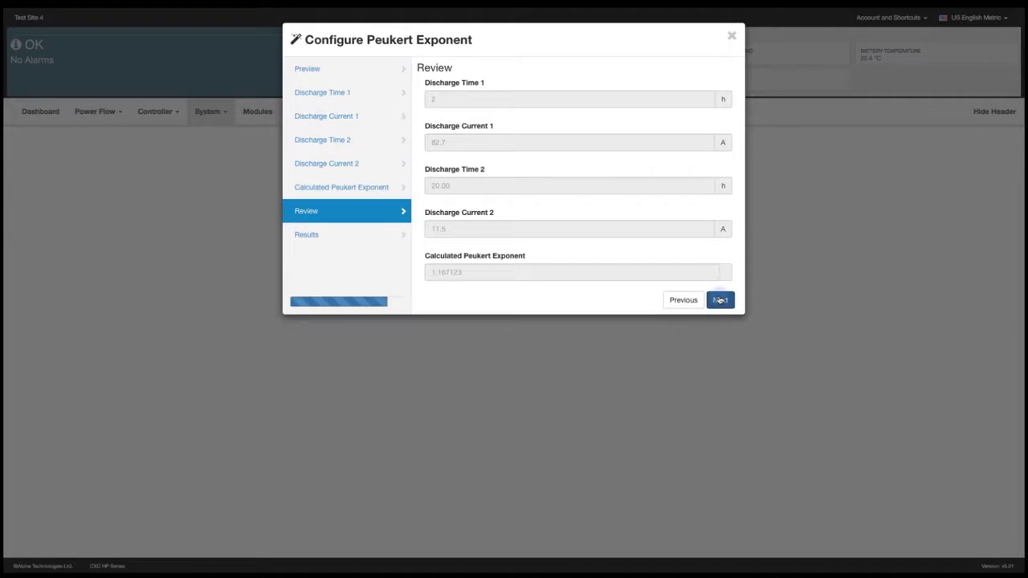
click(719, 300)
click(720, 301)
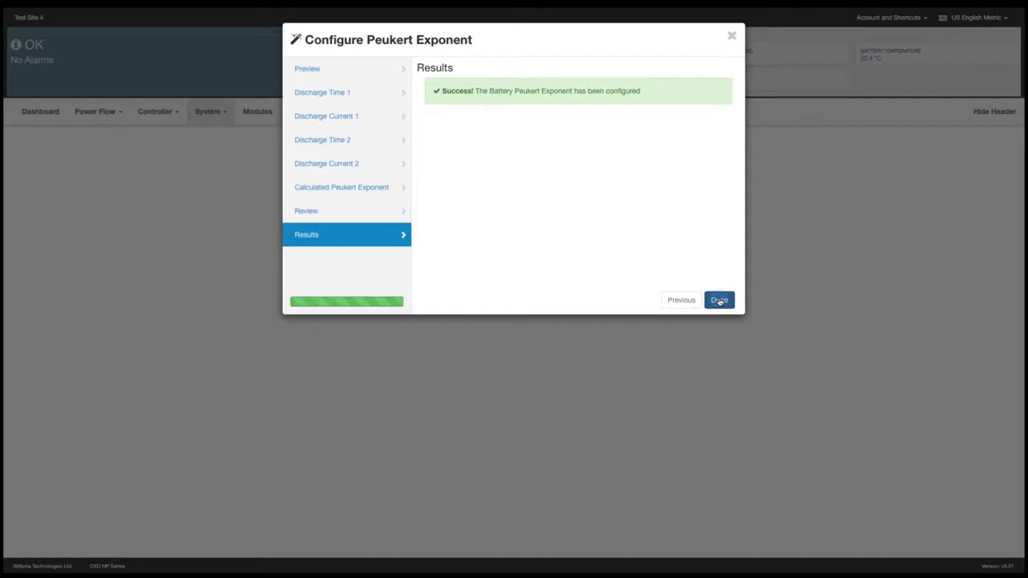
click(720, 302)
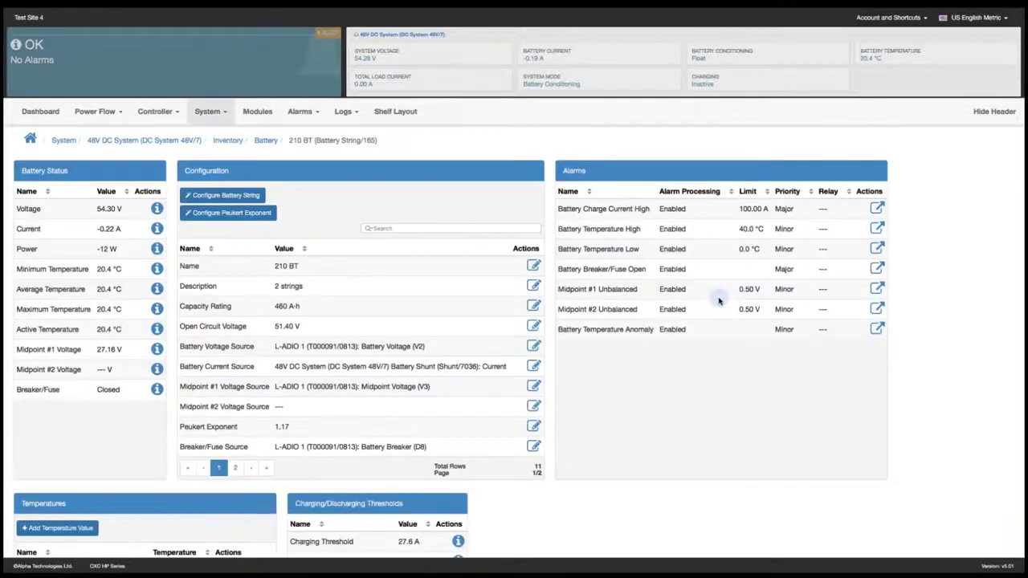